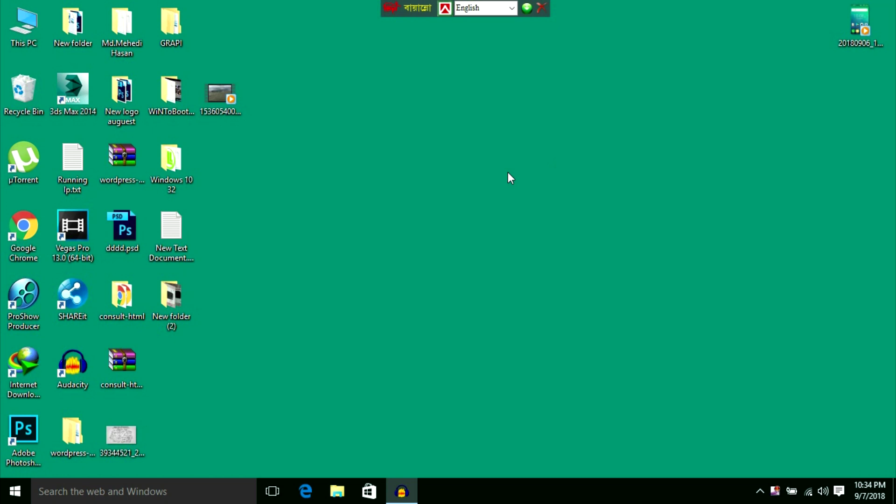
pyautogui.doubleClick(25, 235)
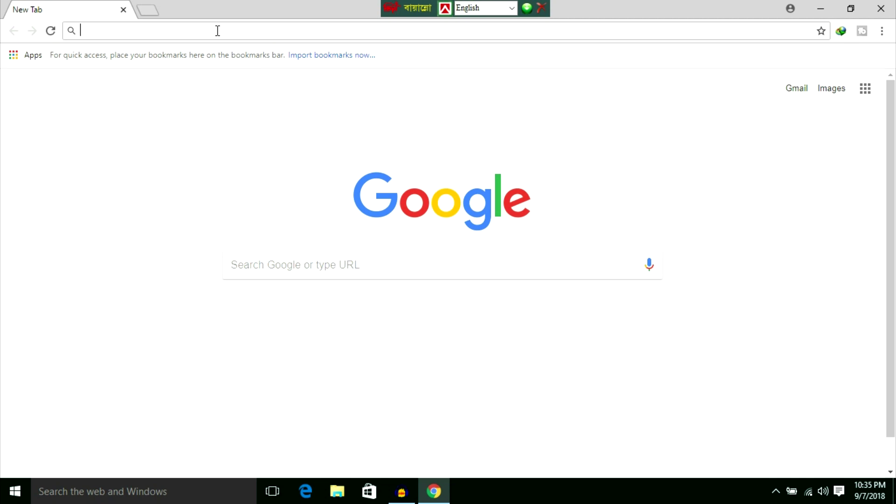
pyautogui.write('www.gmail.com')
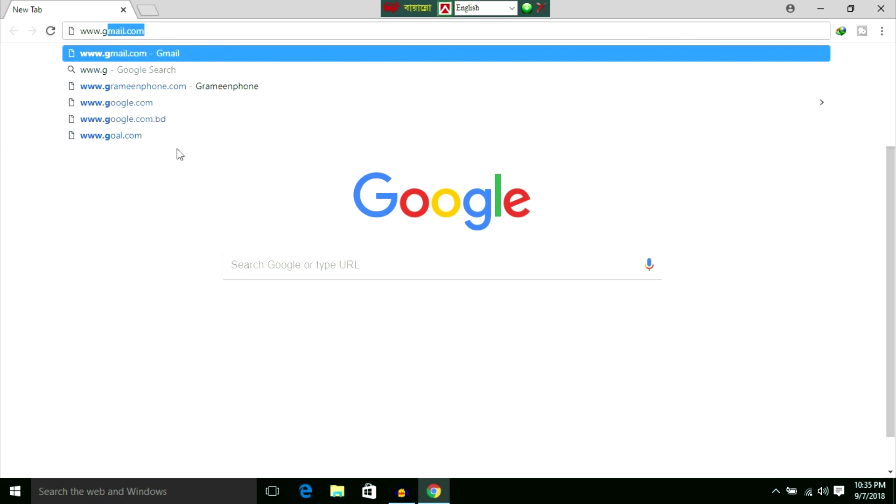
pyautogui.press('Return')
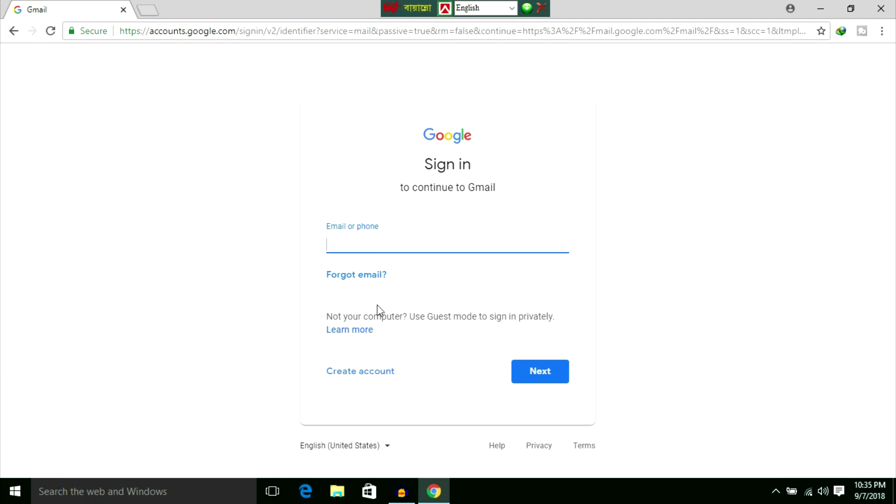
# Choose 'Create account' on the Gmail sign-in page
pyautogui.click(353, 371)
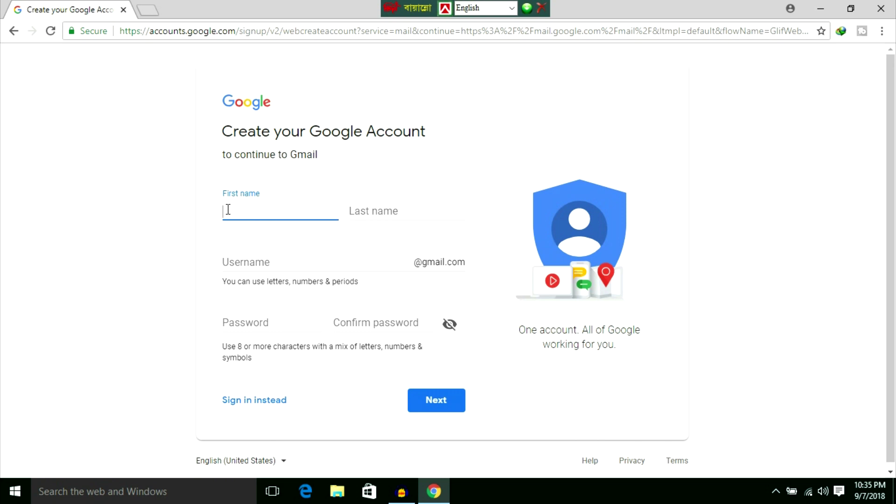
# Enter the first and last name, fixing the last-name typo and capitalising the first name
pyautogui.click(371, 211)
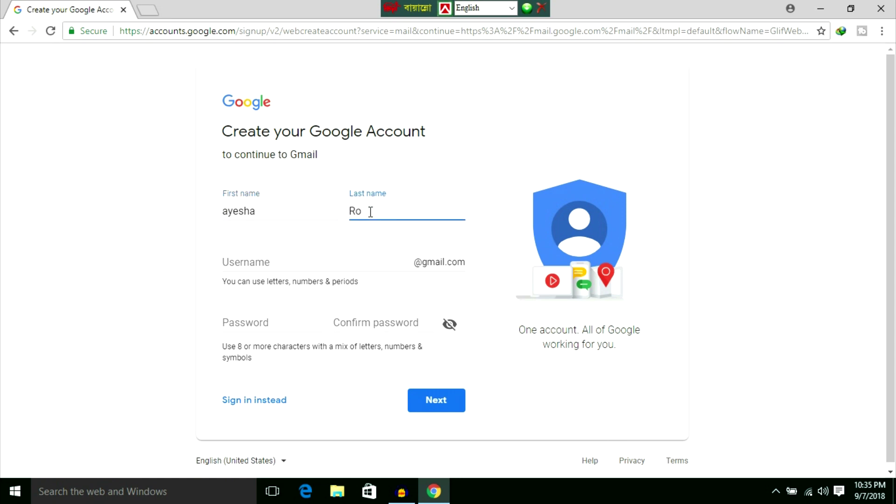
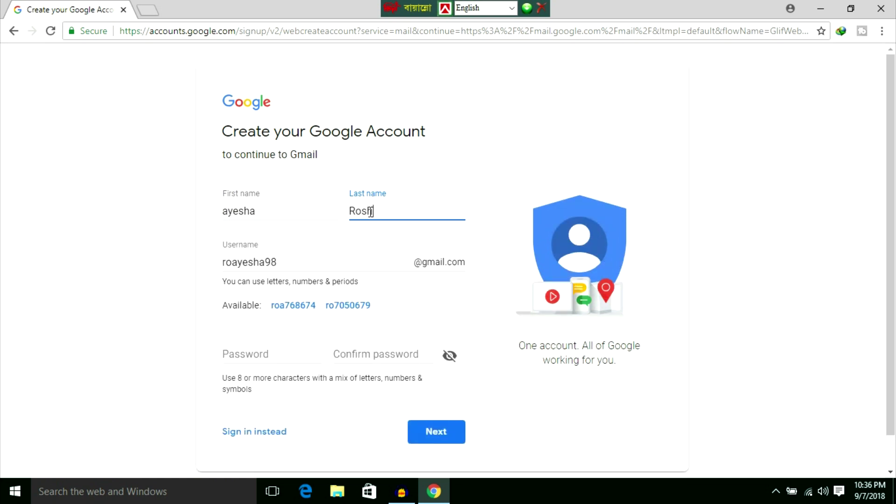
pyautogui.moveTo(228, 215); pyautogui.dragTo(211, 219)
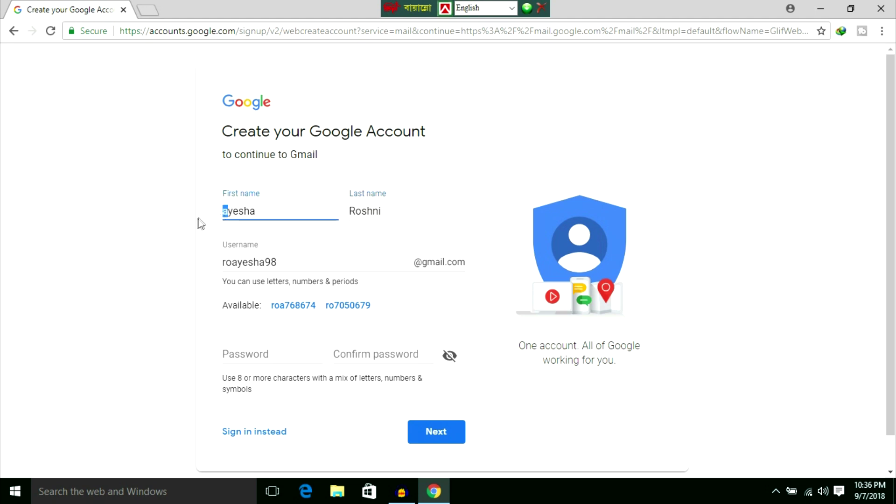
pyautogui.write('A')
# Replace the suggested username with your own username ending in 02
pyautogui.moveTo(281, 261); pyautogui.dragTo(166, 277)
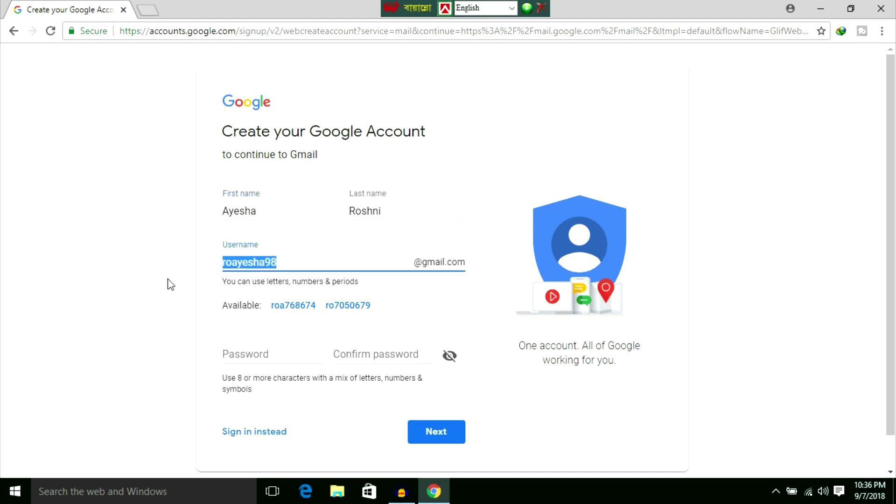
pyautogui.press('BackSpace')
pyautogui.click(237, 263)
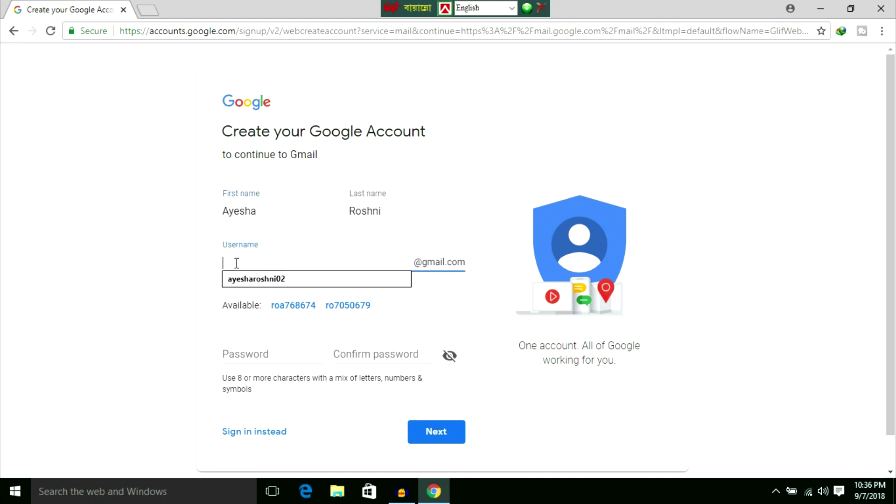
pyautogui.click(253, 226)
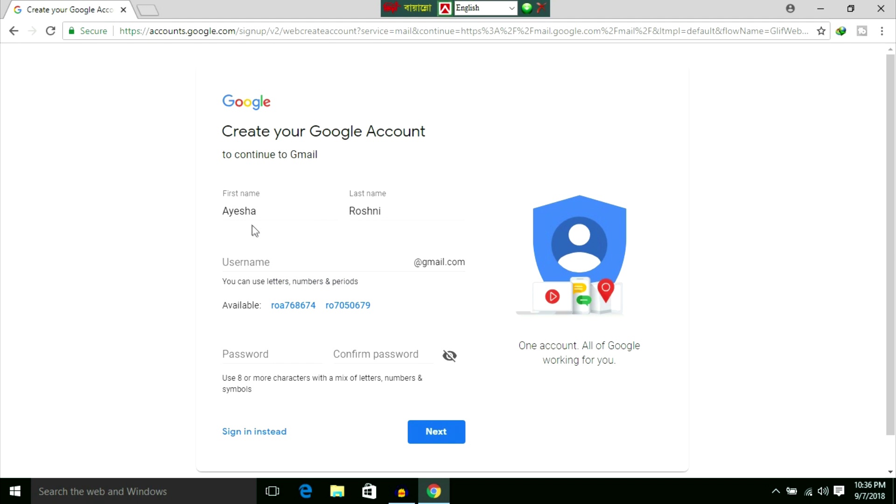
pyautogui.click(234, 263)
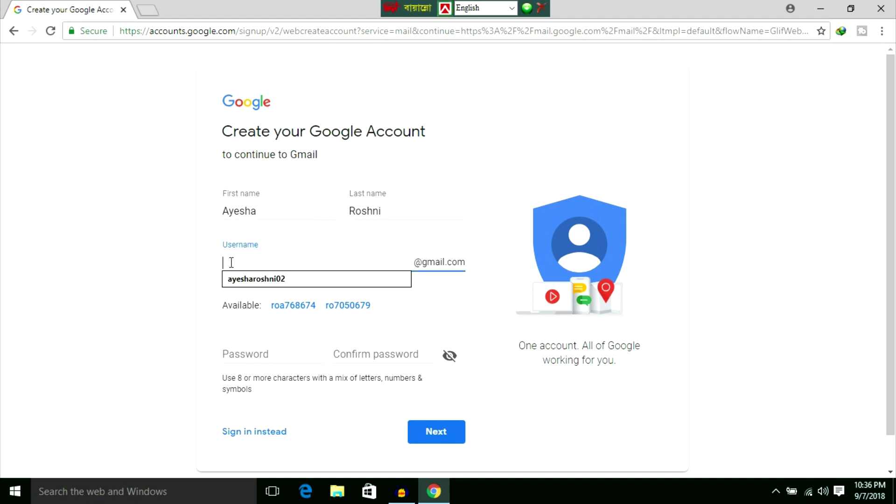
pyautogui.click(356, 212)
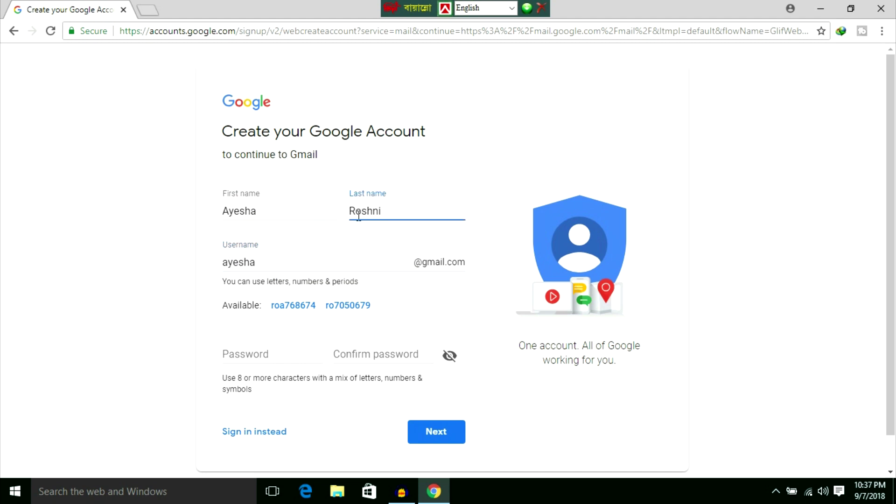
pyautogui.click(353, 224)
pyautogui.click(258, 262)
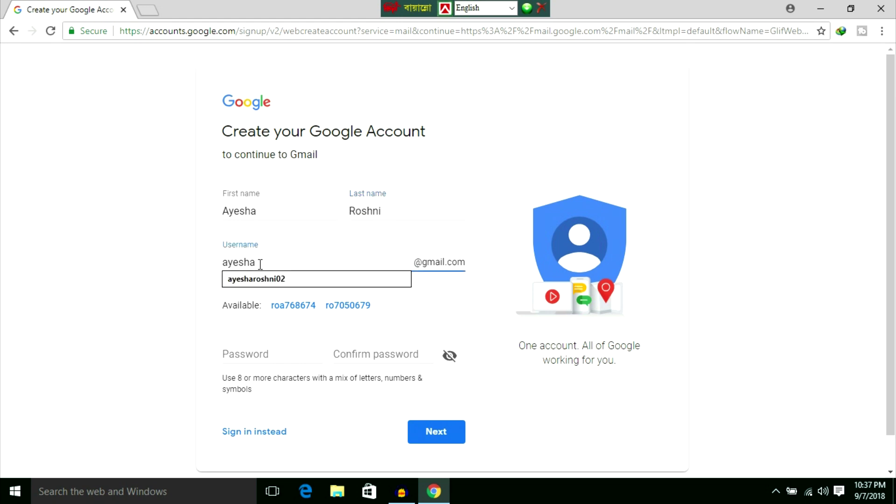
pyautogui.write('02')
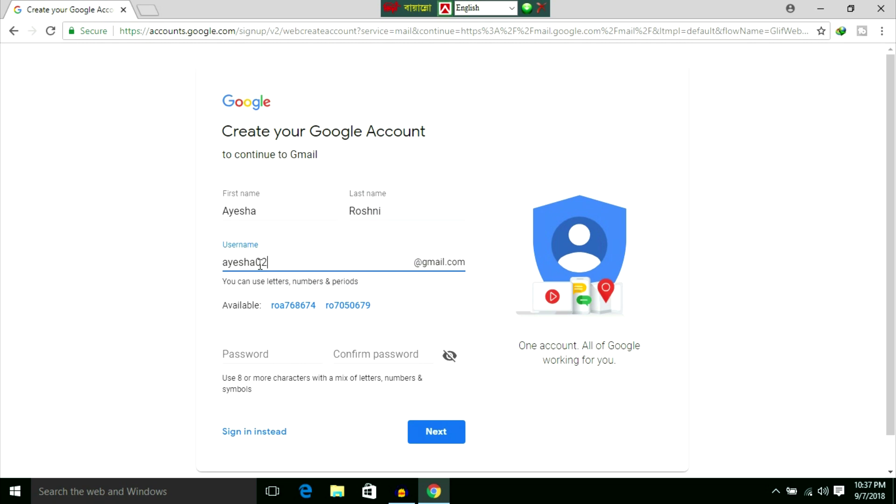
# Enter the account password, confirm it, and submit the form
pyautogui.click(279, 356)
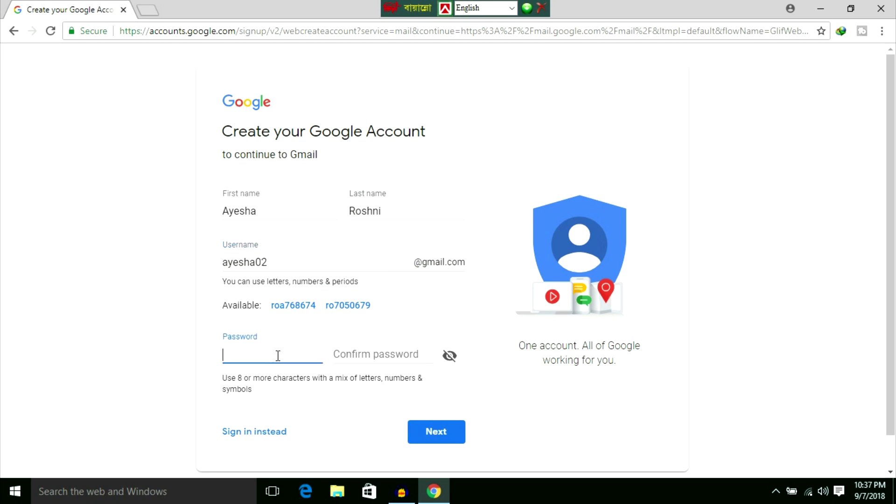
pyautogui.write('*********')
pyautogui.click(352, 355)
pyautogui.write('*****')
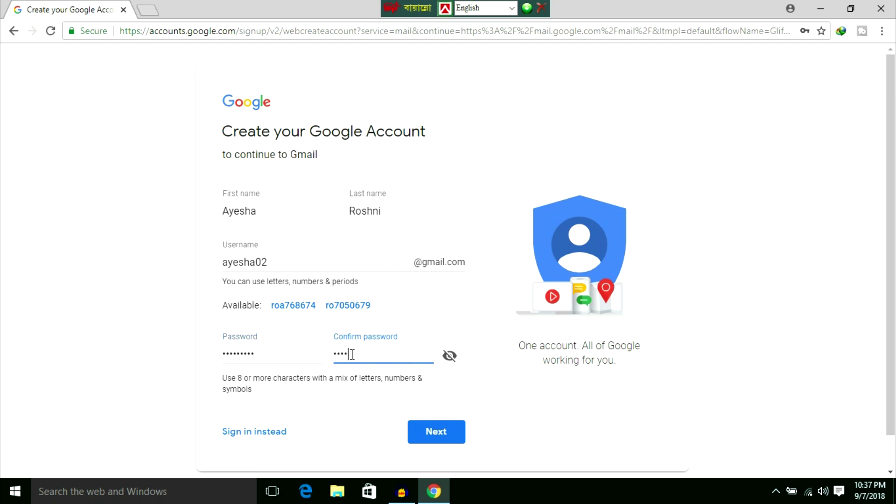
pyautogui.write('**')
pyautogui.click(438, 436)
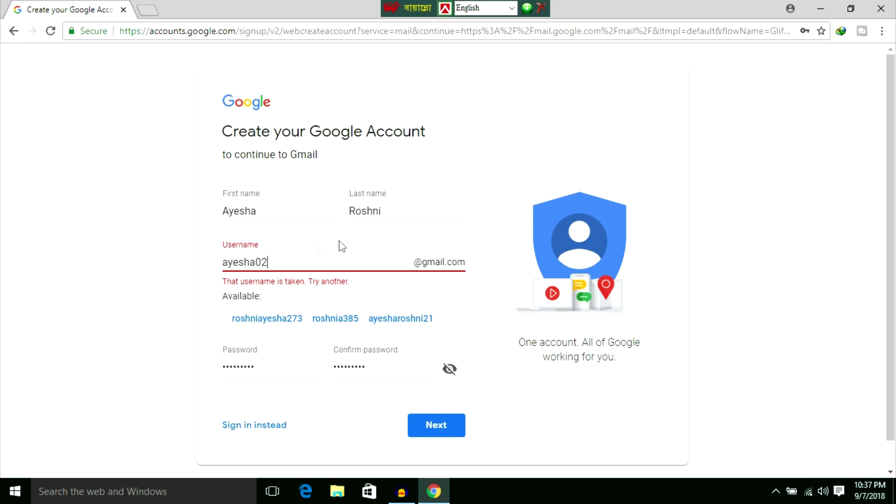
# Change the taken username to a variant ending in 03 and resubmit
pyautogui.click(351, 211)
pyautogui.moveTo(255, 262); pyautogui.dragTo(296, 263)
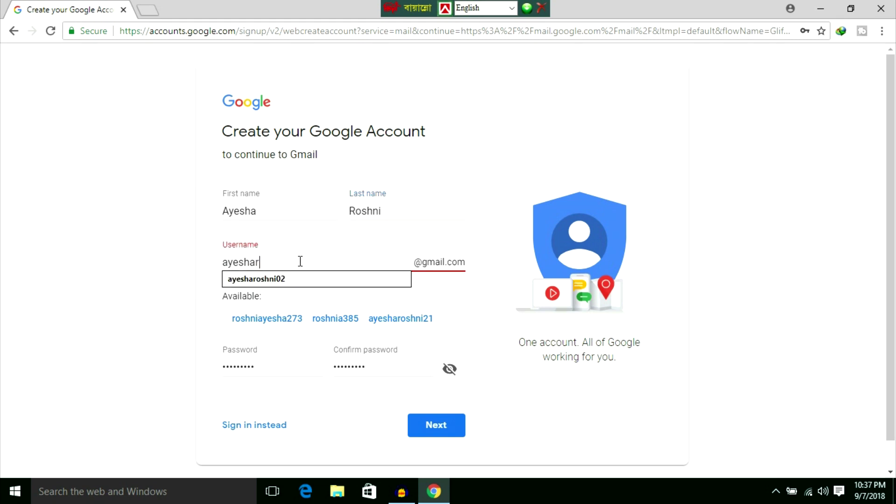
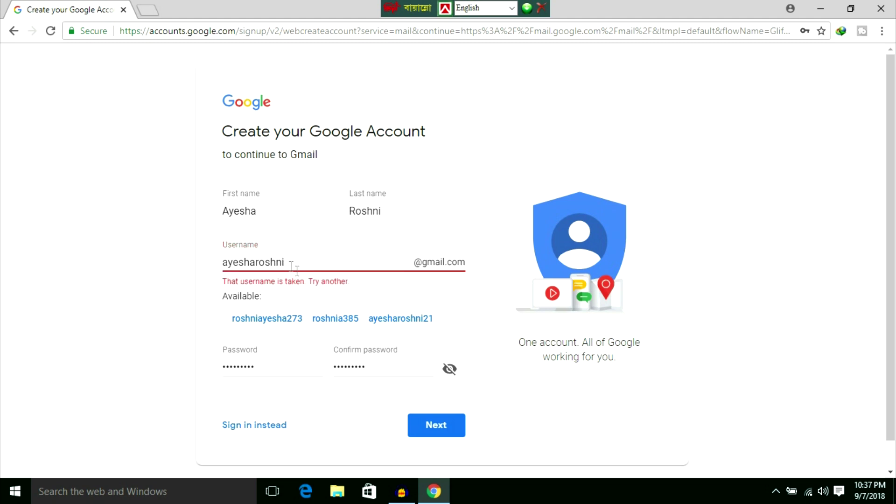
pyautogui.click(296, 258)
pyautogui.write('03')
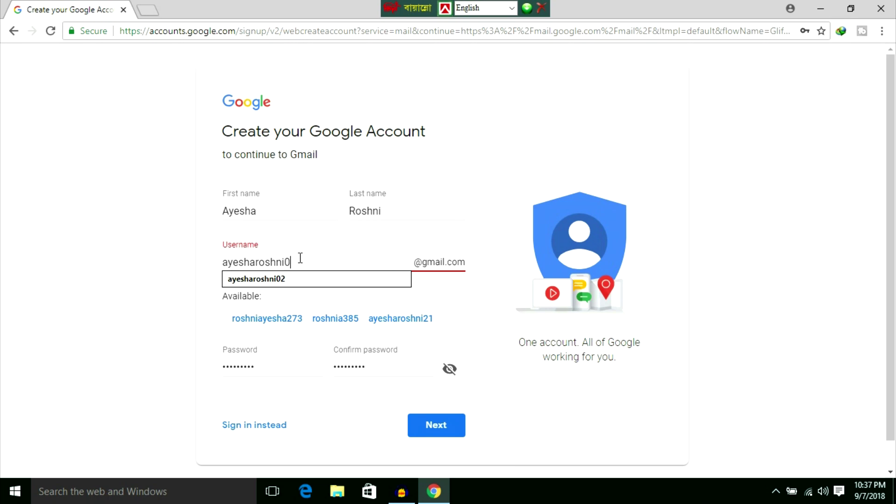
pyautogui.click(439, 425)
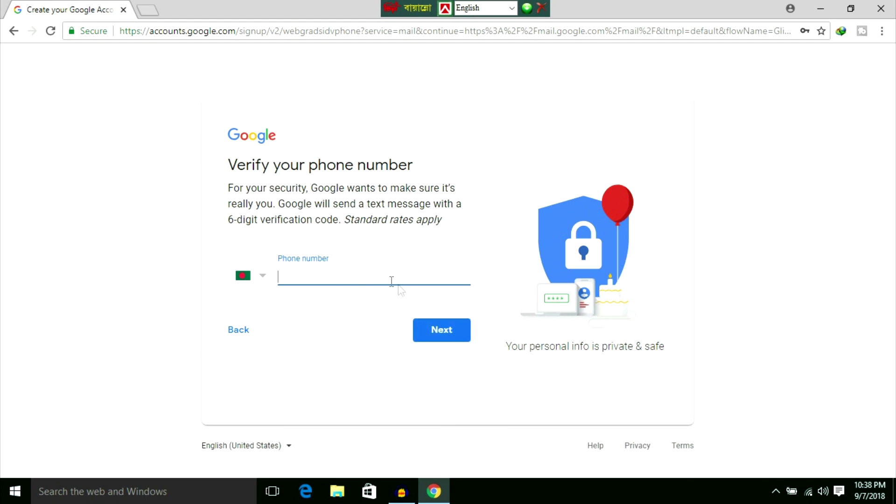
# Go back from phone verification to the account creation form
pyautogui.click(239, 332)
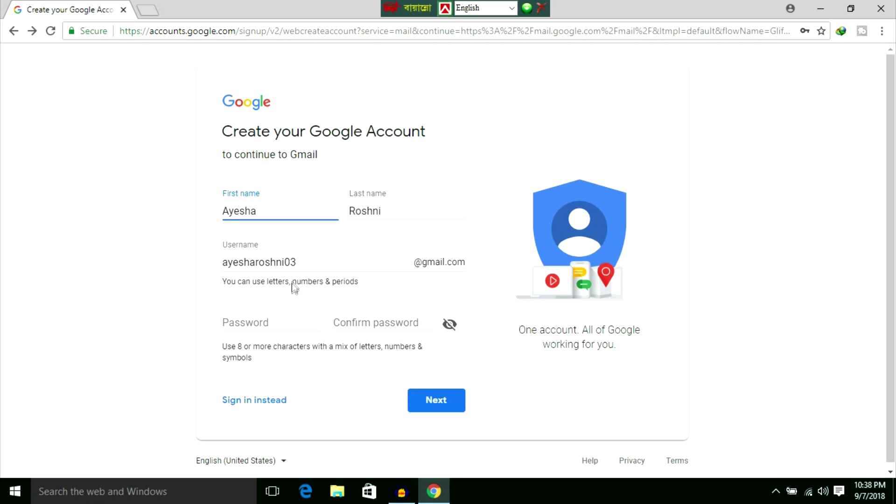
# Change the username back to the 02 version using the autofill suggestion
pyautogui.click(298, 261)
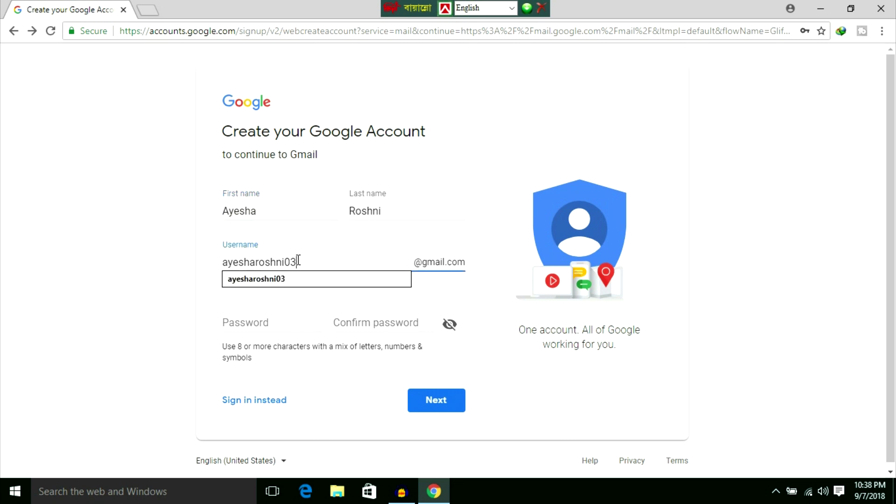
pyautogui.press('BackSpace')
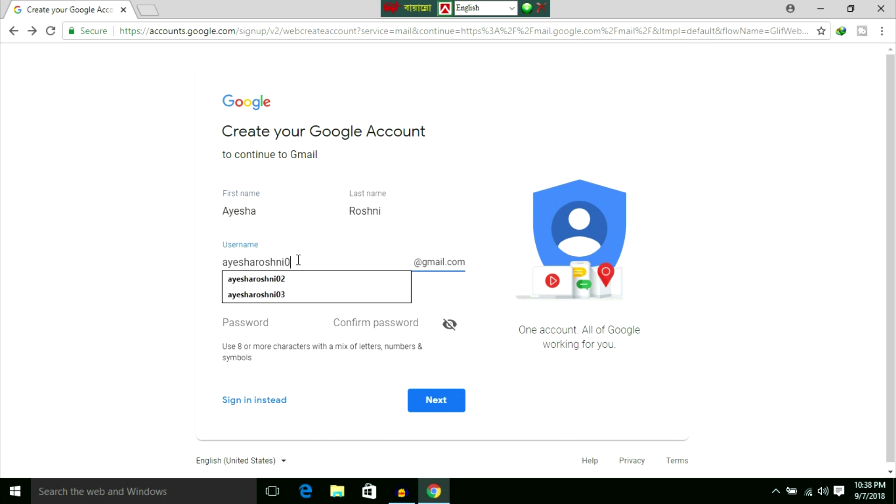
pyautogui.write('2')
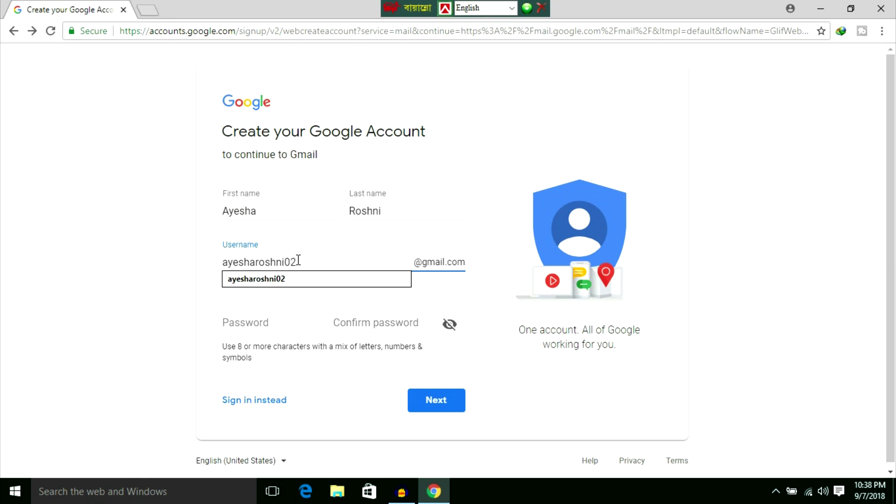
pyautogui.click(275, 279)
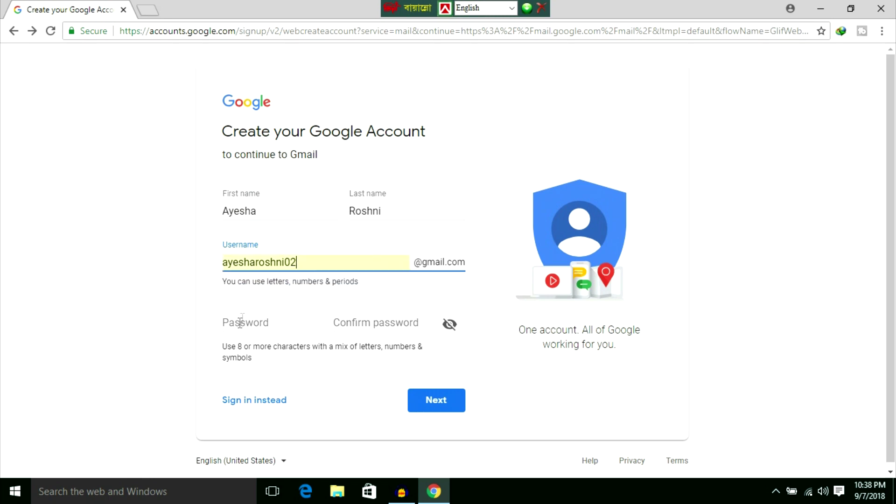
# Re-enter the password and its confirmation, then submit the form
pyautogui.click(237, 321)
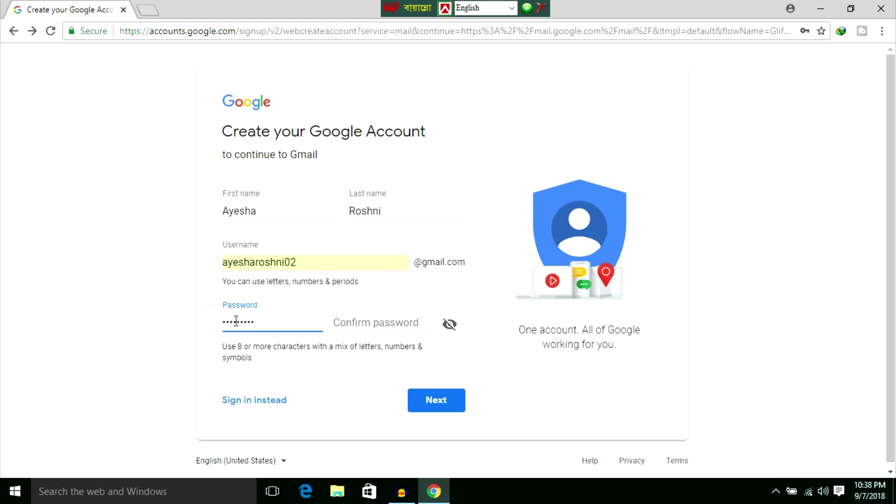
pyautogui.click(361, 325)
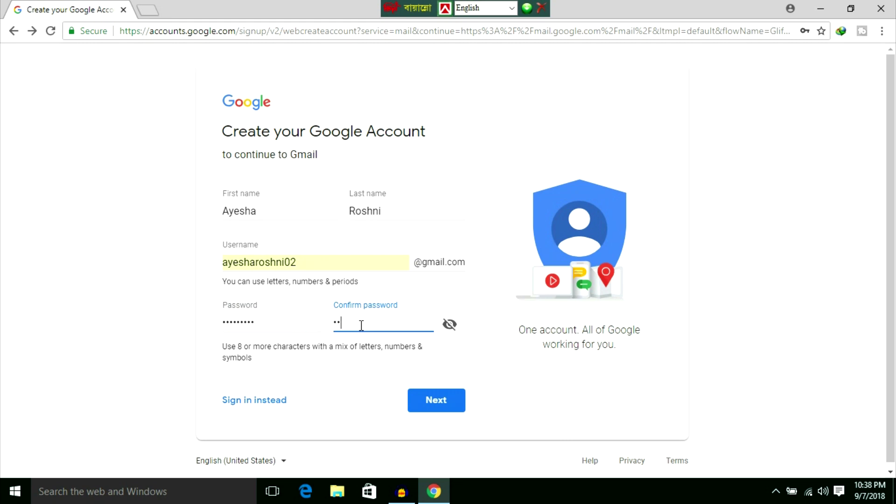
pyautogui.click(427, 399)
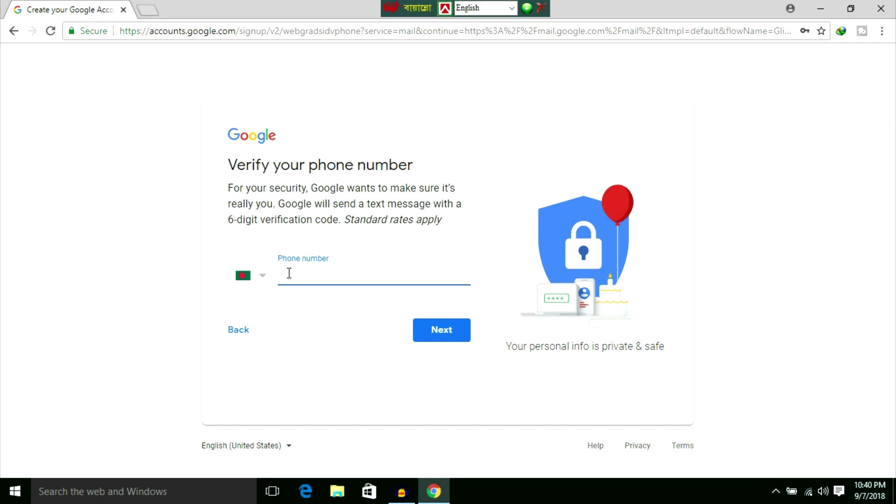
# Enter the phone number and request a verification code by text
pyautogui.click(441, 334)
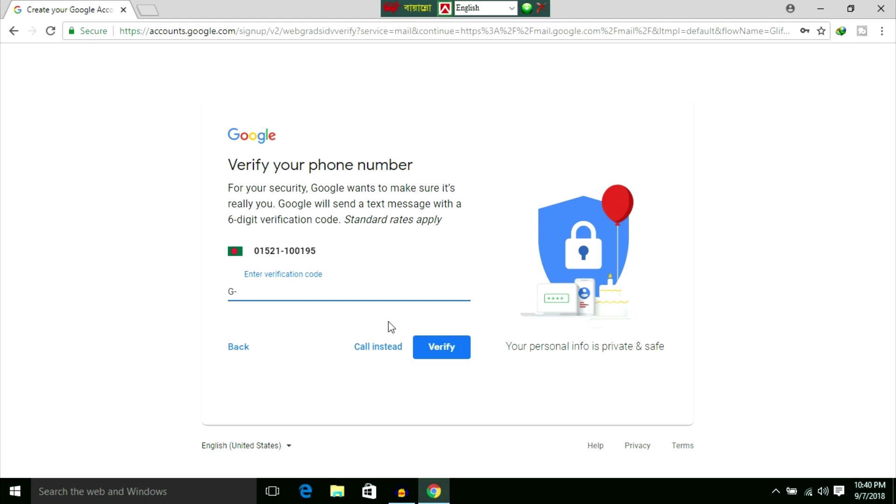
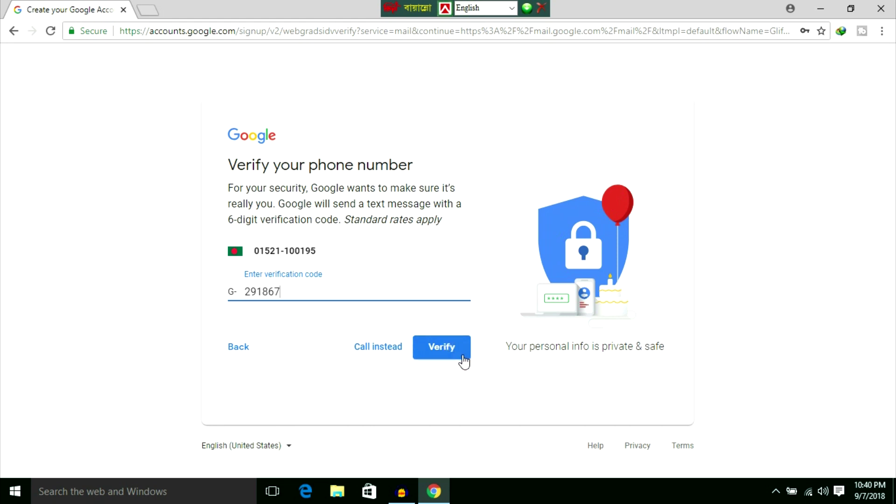
# Enter the texted 6-digit verification code and verify the phone
pyautogui.click(439, 350)
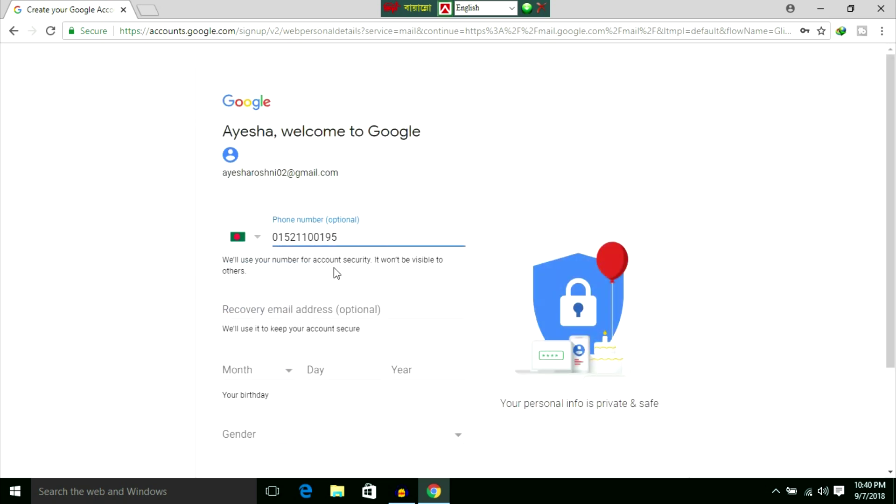
# Set the birthday to January 01, 1995
pyautogui.click(251, 371)
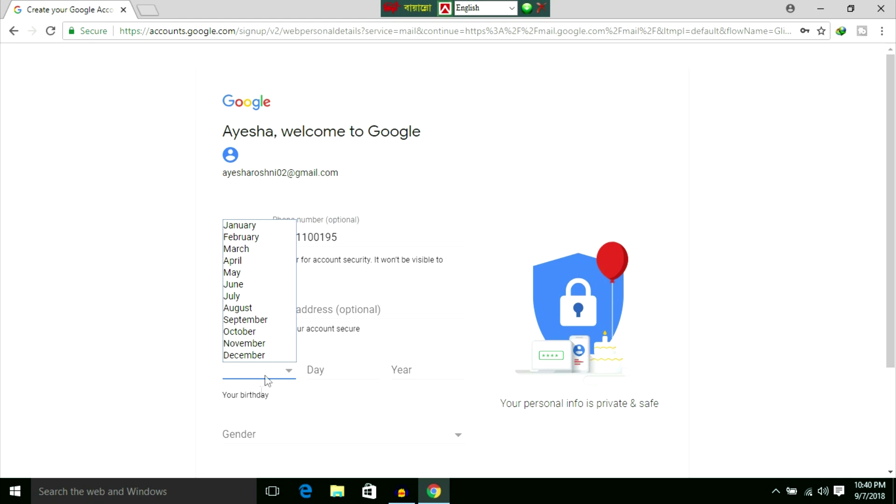
pyautogui.click(243, 226)
pyautogui.click(325, 369)
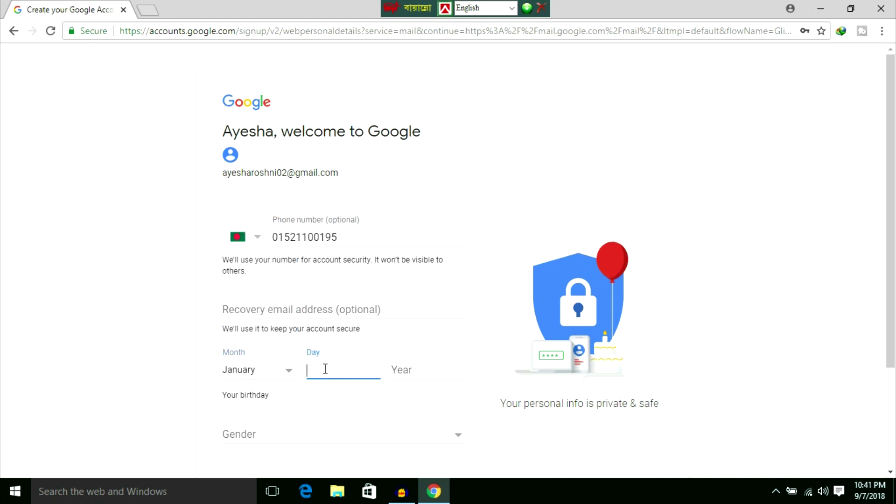
pyautogui.write('01')
pyautogui.click(402, 370)
pyautogui.write('1995')
# Select Female as the gender
pyautogui.scroll(-3, 374, 369)
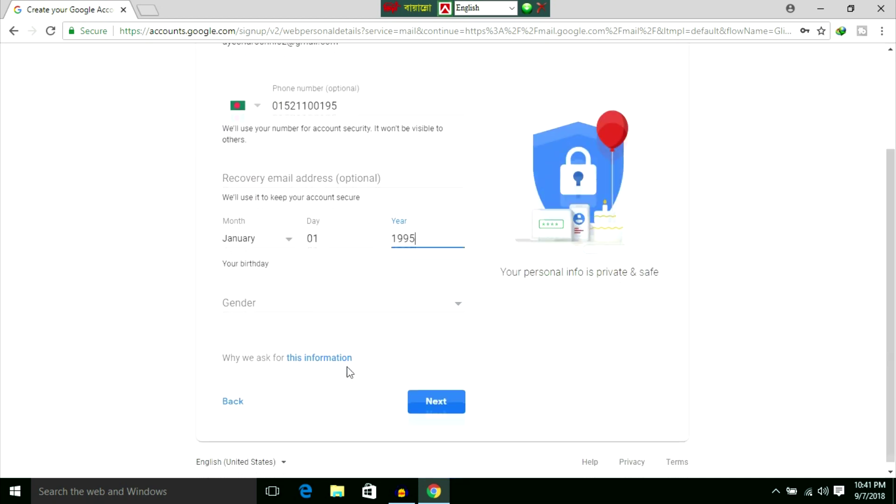
pyautogui.click(276, 304)
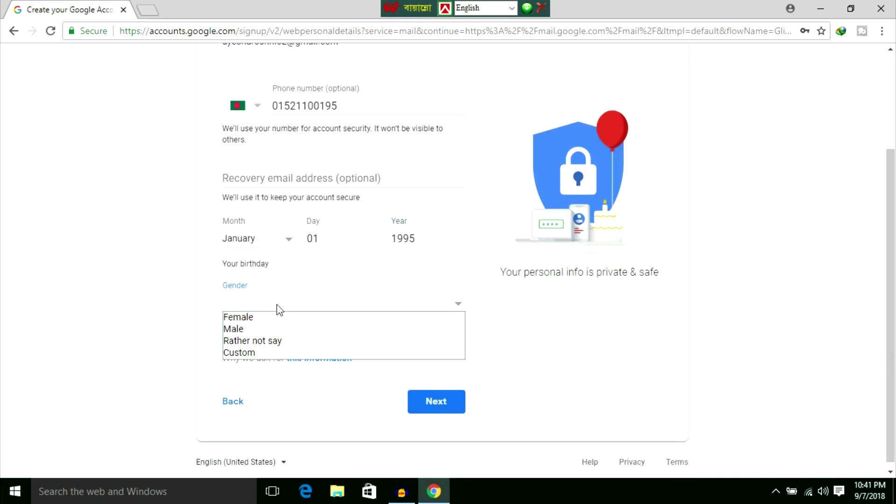
pyautogui.click(254, 319)
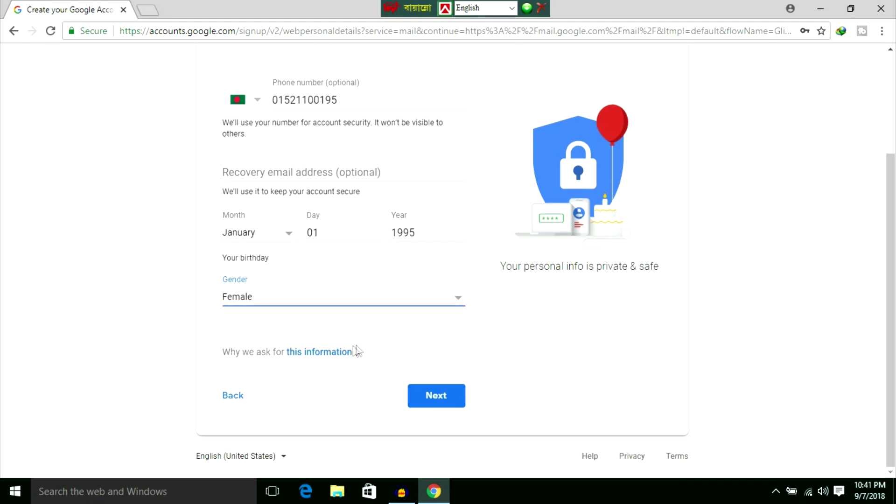